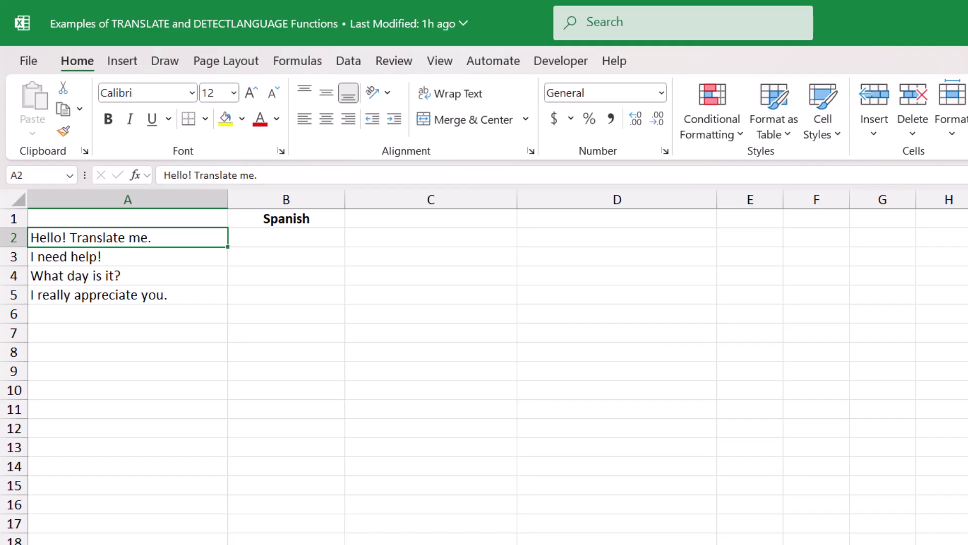
# - Begin the formula =TRANSLATE(A2, in B2, using the A2 phrase as the text
pyautogui.click(286, 237)
pyautogui.write('=TRA')
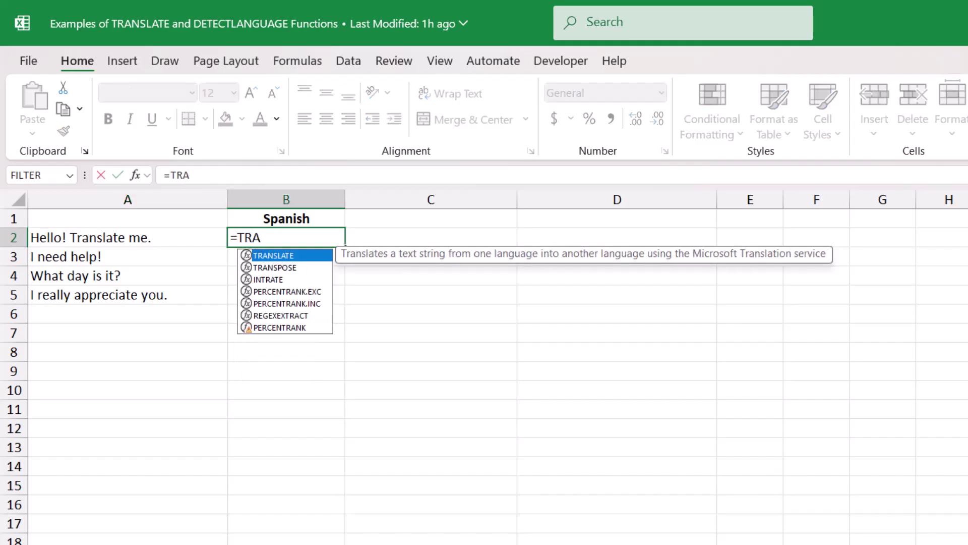
pyautogui.write('NSLAT')
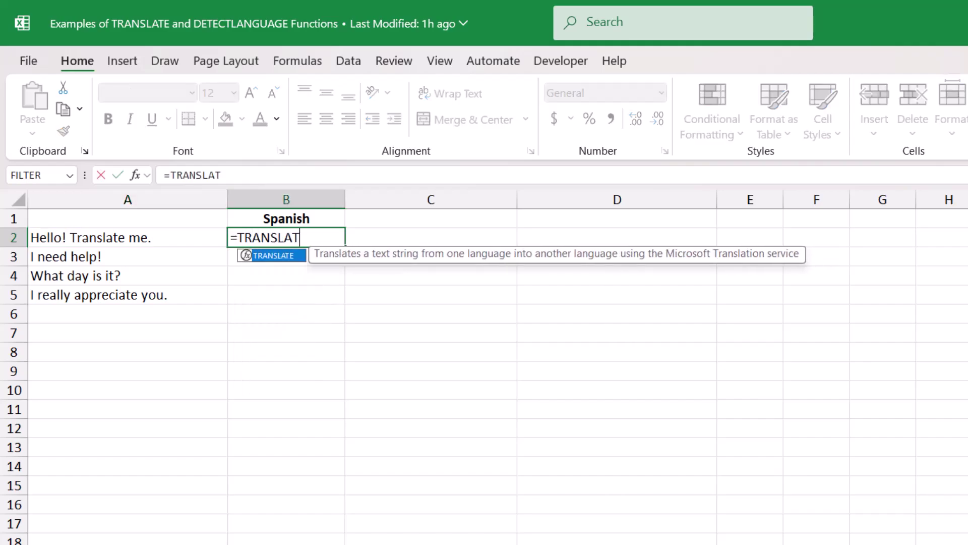
pyautogui.write('E(')
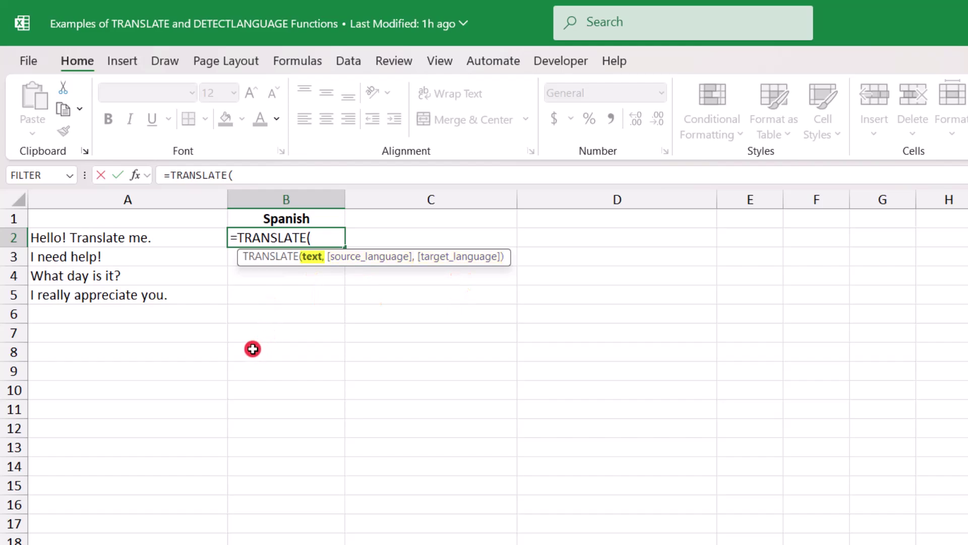
pyautogui.click(96, 242)
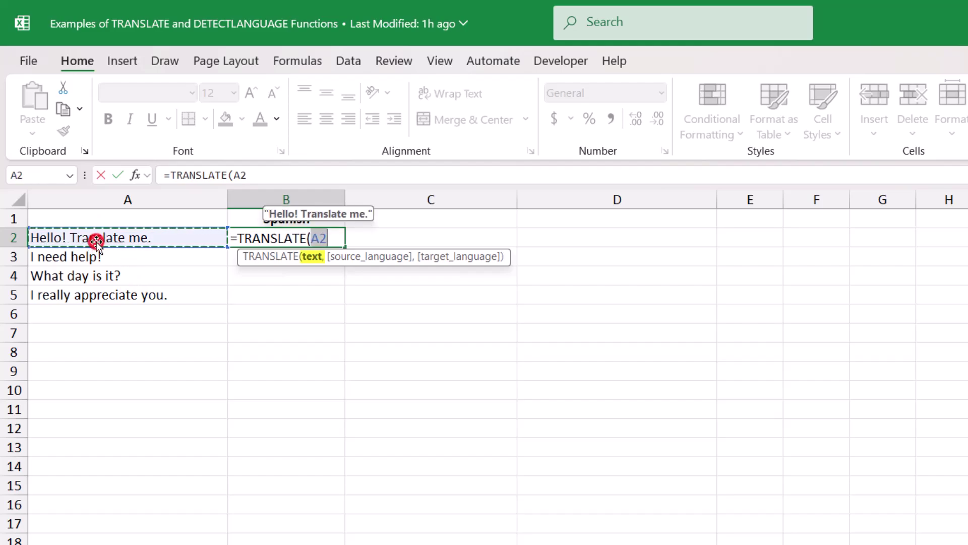
pyautogui.write(',')
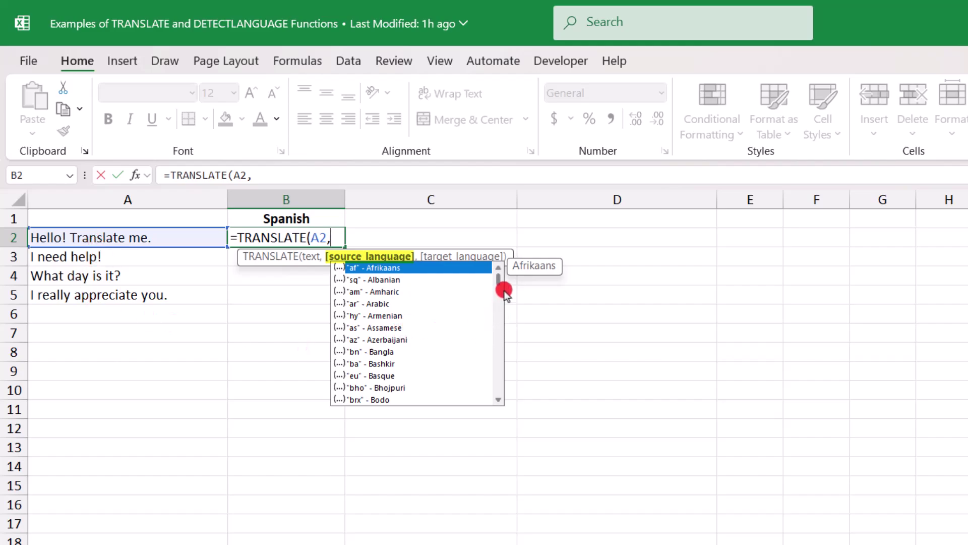
# - Leave the source language empty so B2 reads =TRANSLATE(A2,, after trying "en"
pyautogui.moveTo(499, 276); pyautogui.dragTo(500, 297)
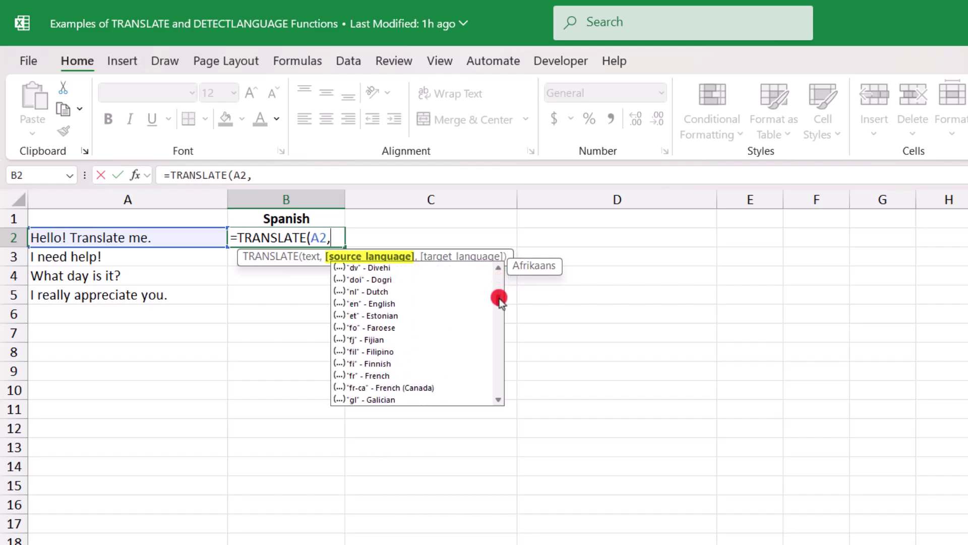
pyautogui.click(395, 301)
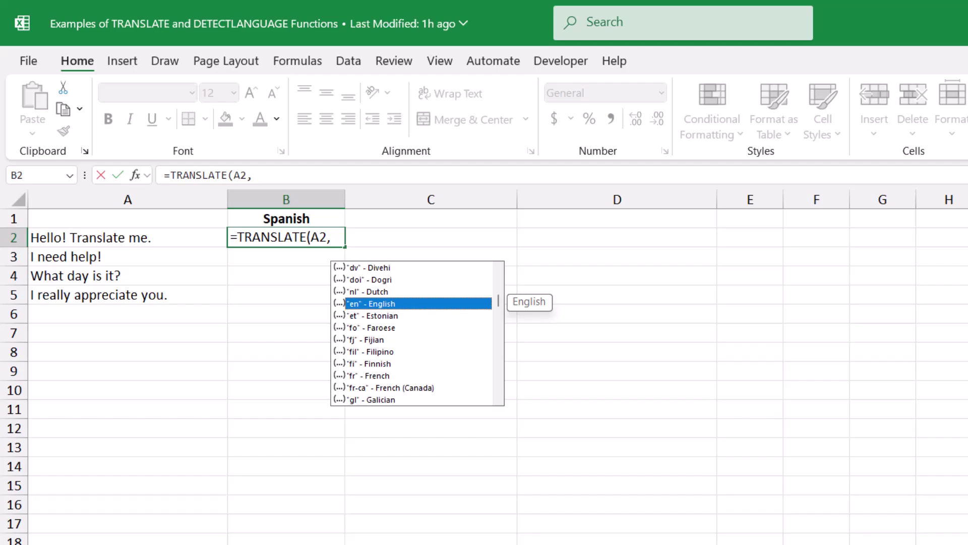
pyautogui.write('"en"')
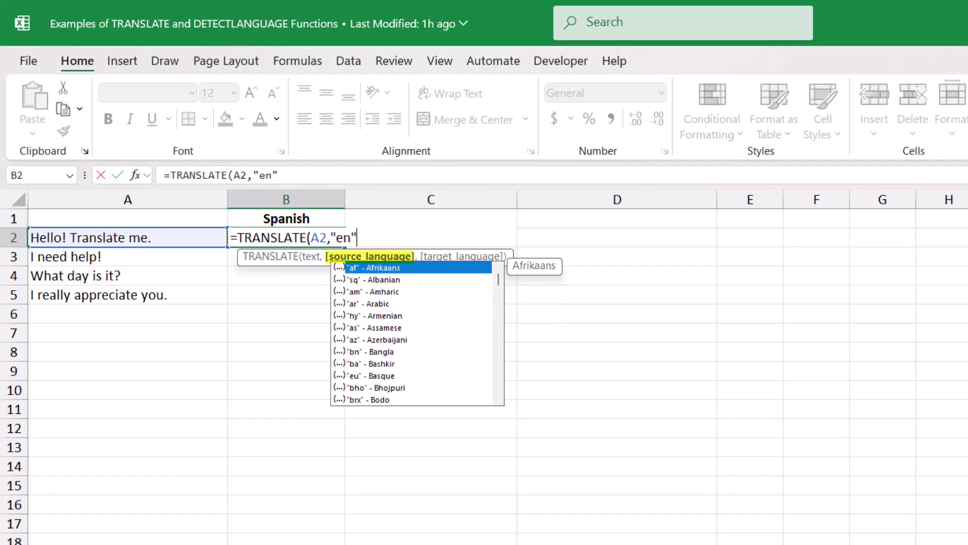
pyautogui.press('BackSpace')
pyautogui.press('BackSpace')
pyautogui.press('BackSpace')
pyautogui.press('BackSpace')
pyautogui.write(',')
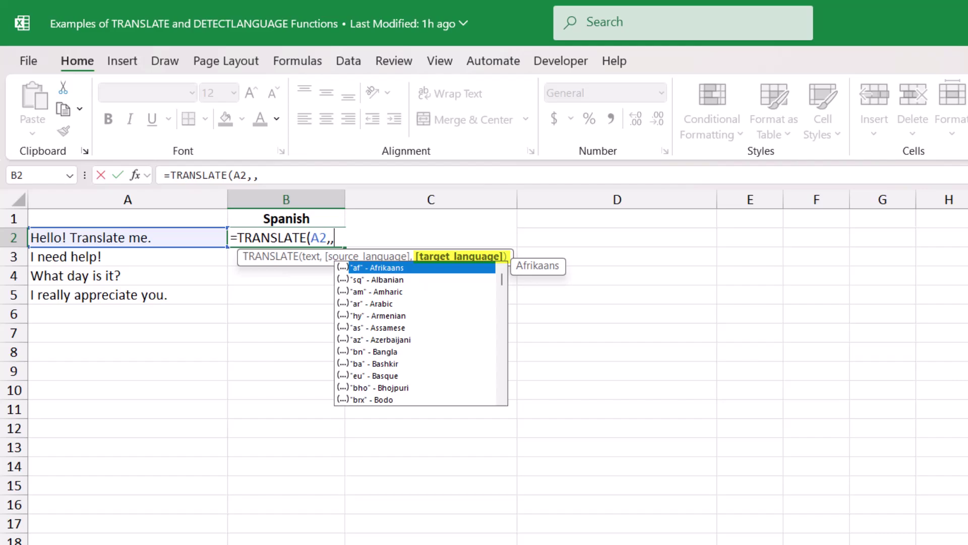
# - Complete B2 as =TRANSLATE(A2,,"es") so it shows "¡Hola! Tradúceme."
pyautogui.write('"es"')
pyautogui.scroll(-10, 421, 332)
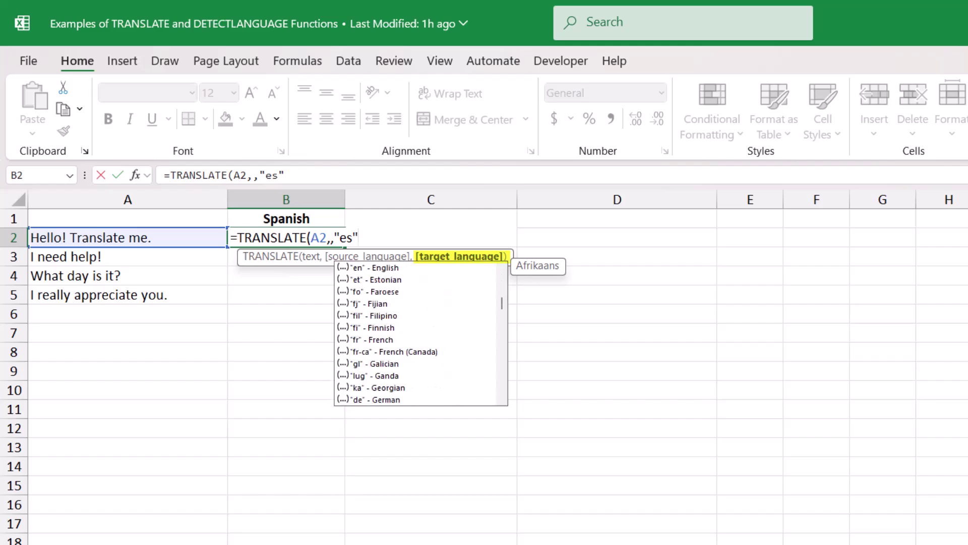
pyautogui.scroll(-12, 421, 333)
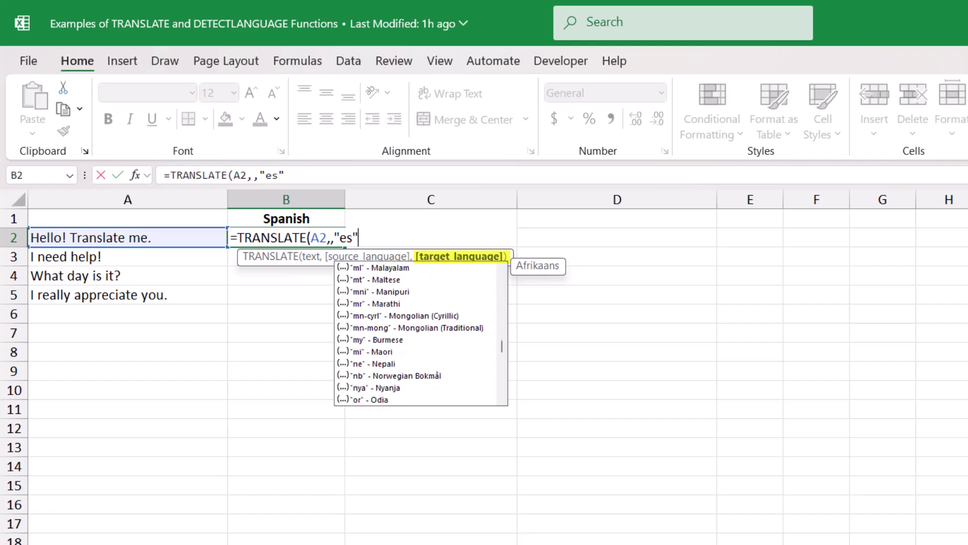
pyautogui.scroll(-5, 421, 333)
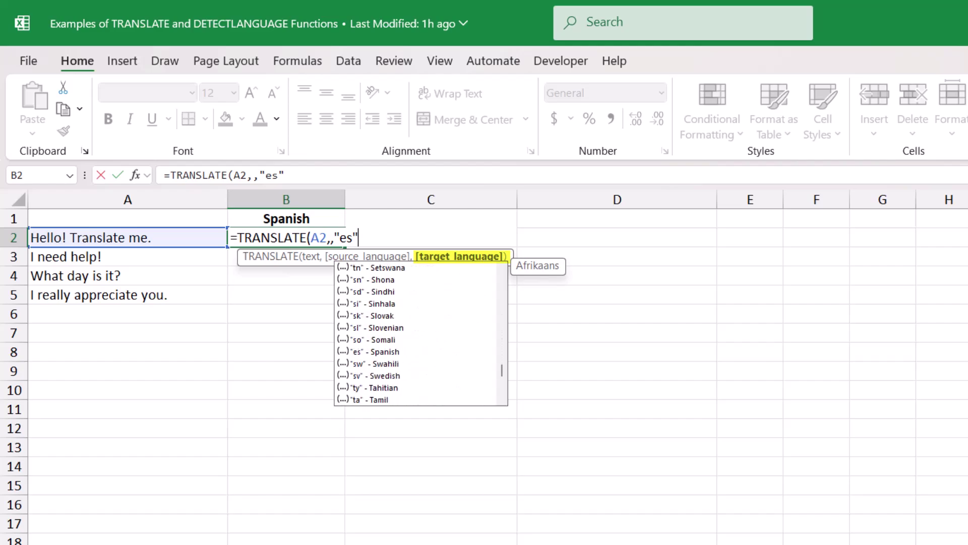
pyautogui.press('Escape')
pyautogui.write(')')
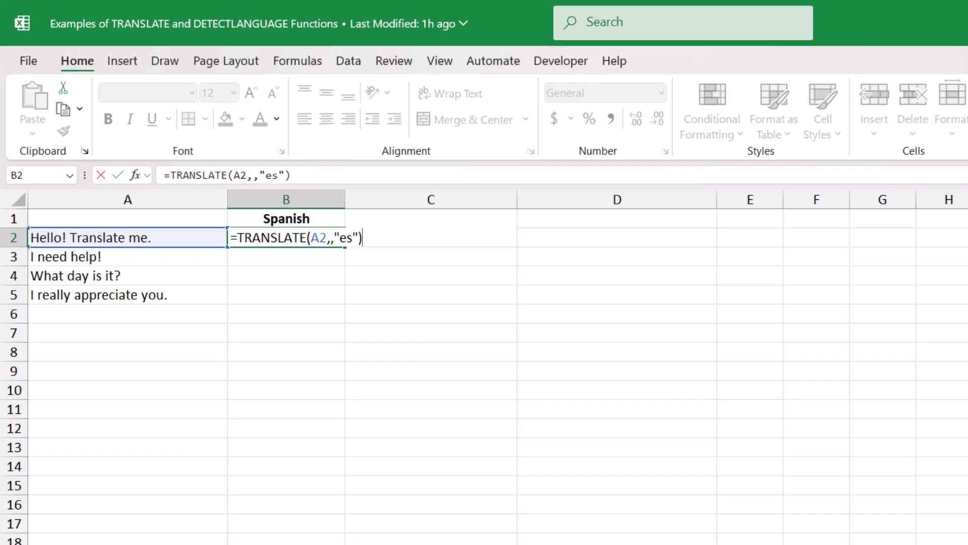
pyautogui.press('Return')
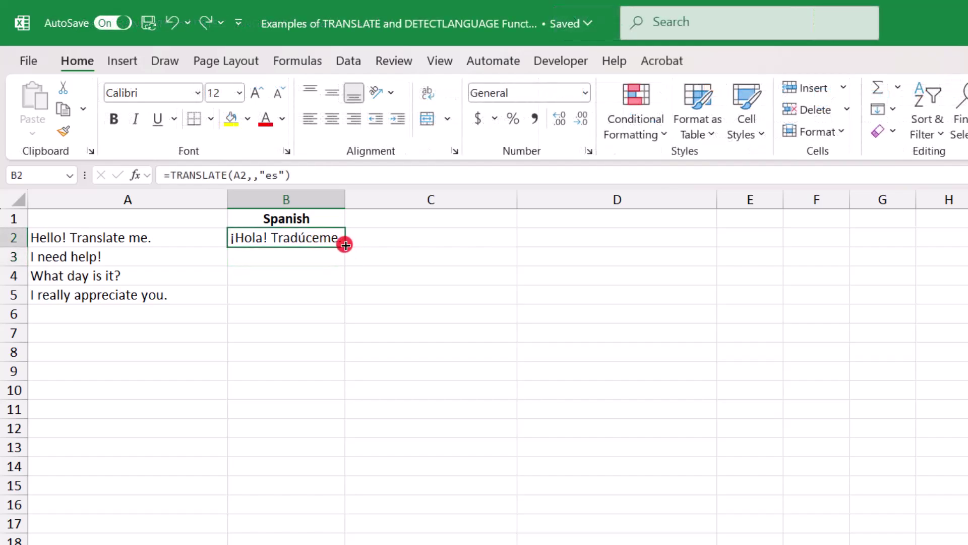
# - Fill the B2 translation formula down to B5 and check the copy in B3
pyautogui.moveTo(341, 245); pyautogui.dragTo(342, 298)
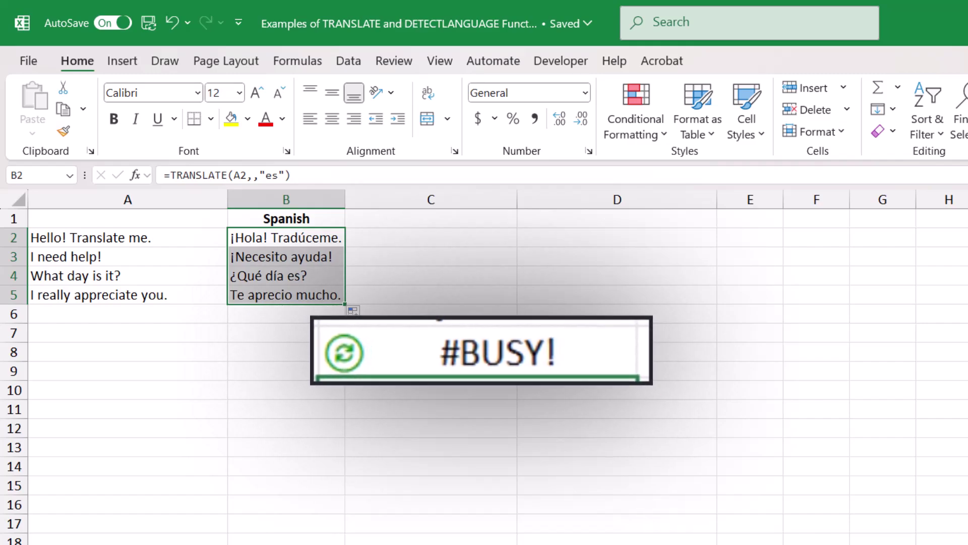
pyautogui.click(286, 256)
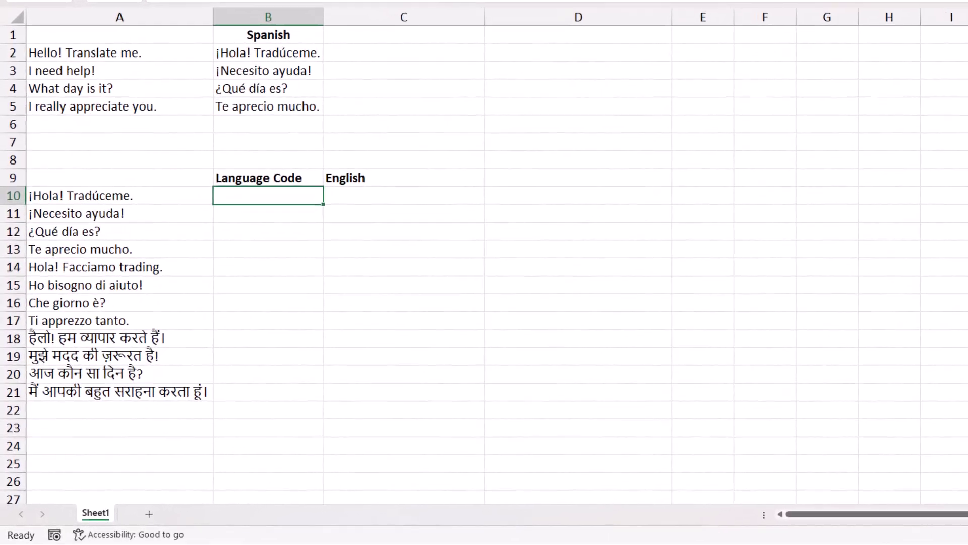
# - Enter =DETECTLANGUAGE(A10) in B10 to detect the first phrase's language
pyautogui.write('=')
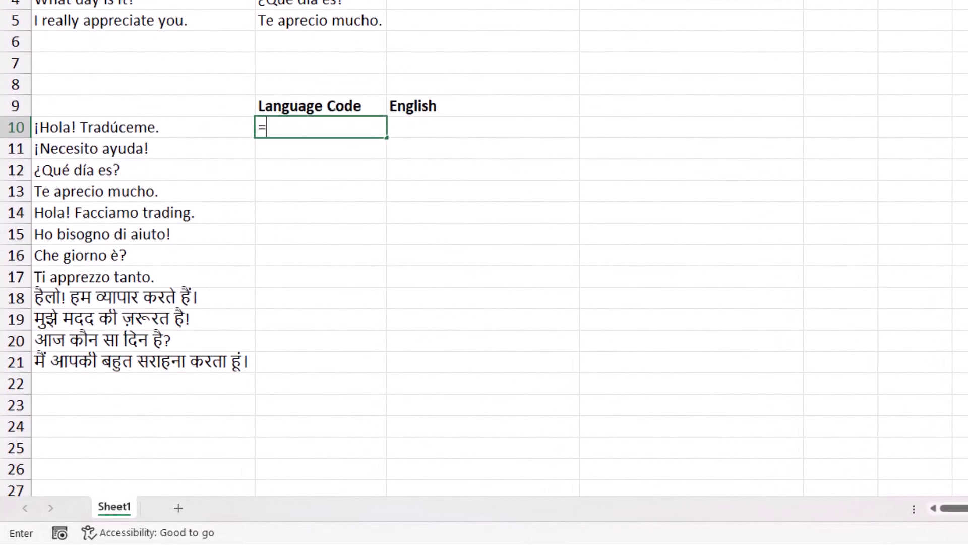
pyautogui.write('DETECT')
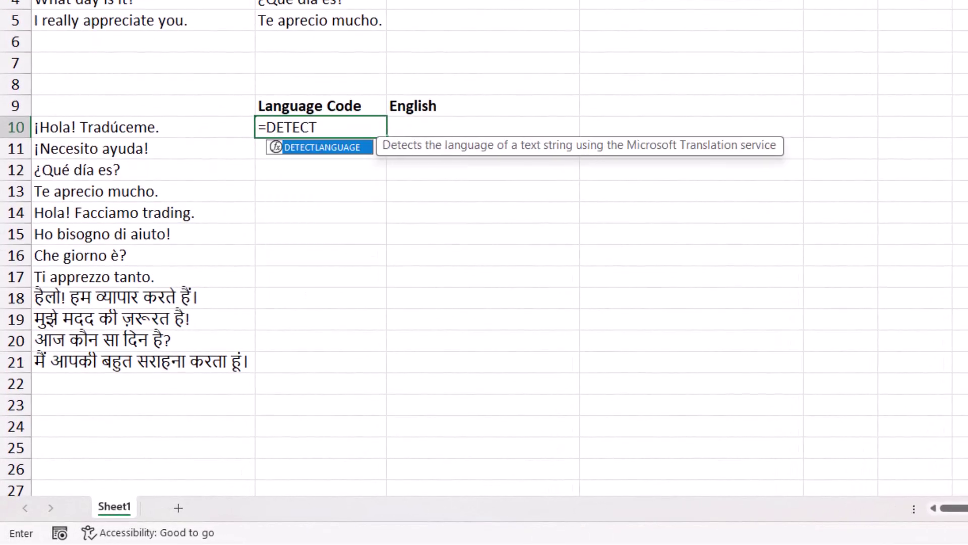
pyautogui.press('Tab')
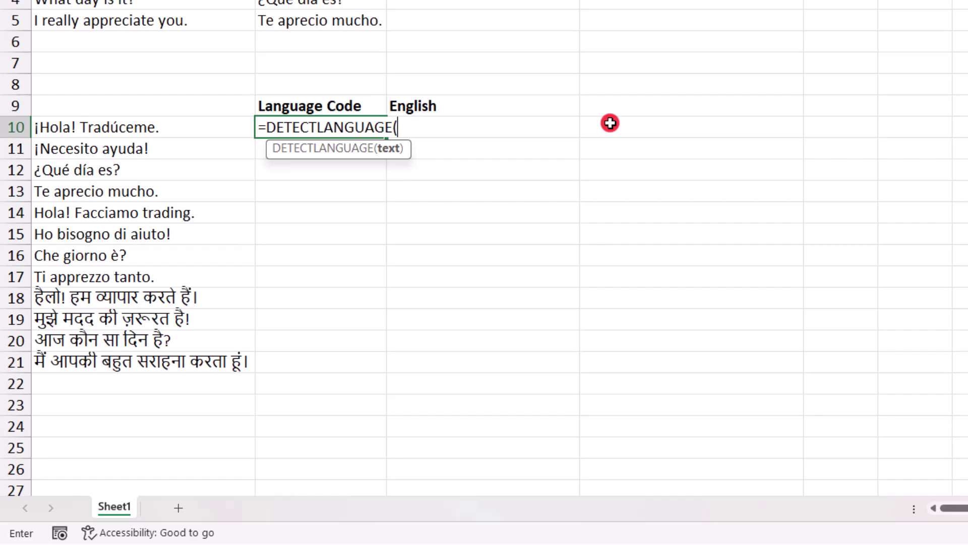
pyautogui.click(226, 128)
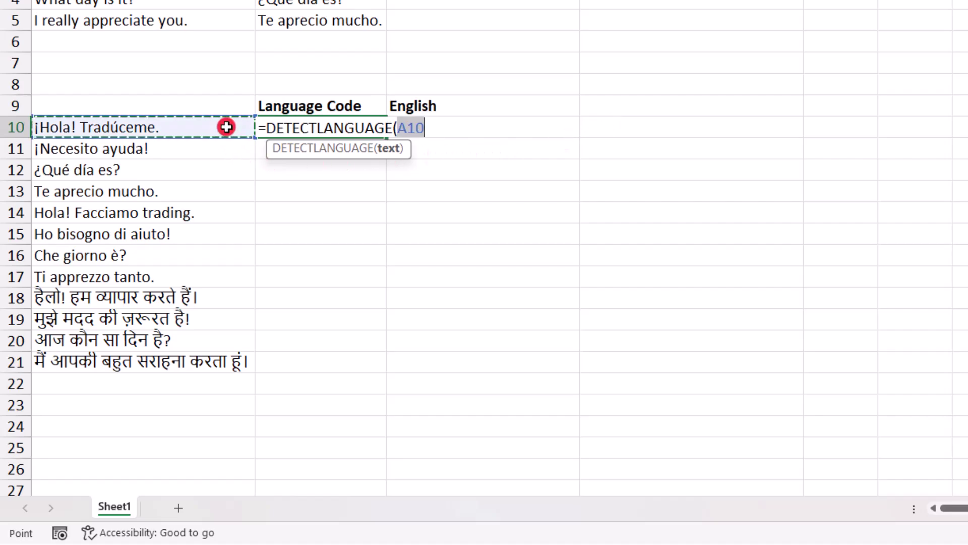
pyautogui.press('Return')
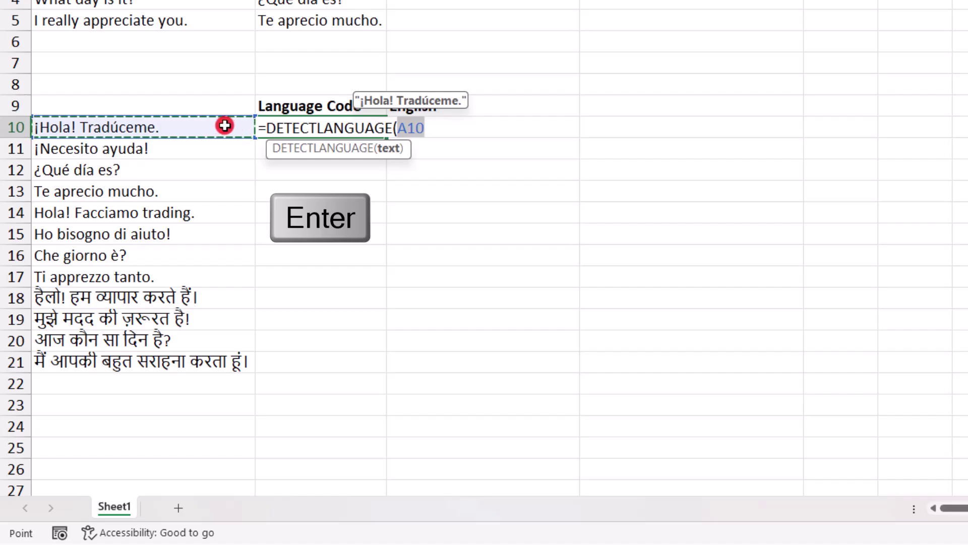
# - Copy the B10 detection formula down to B21 and check row 14's code
pyautogui.click(302, 125)
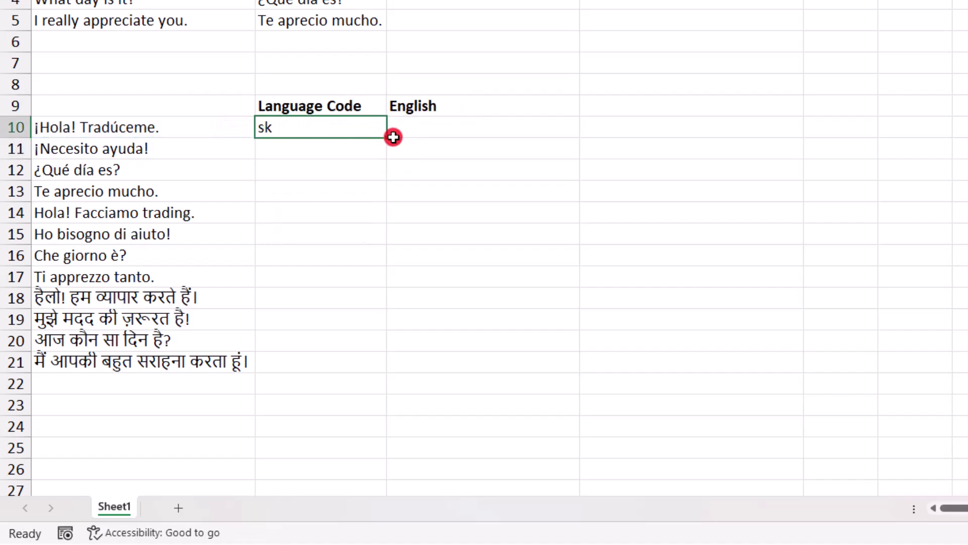
pyautogui.moveTo(382, 134); pyautogui.dragTo(363, 369)
pyautogui.click(376, 211)
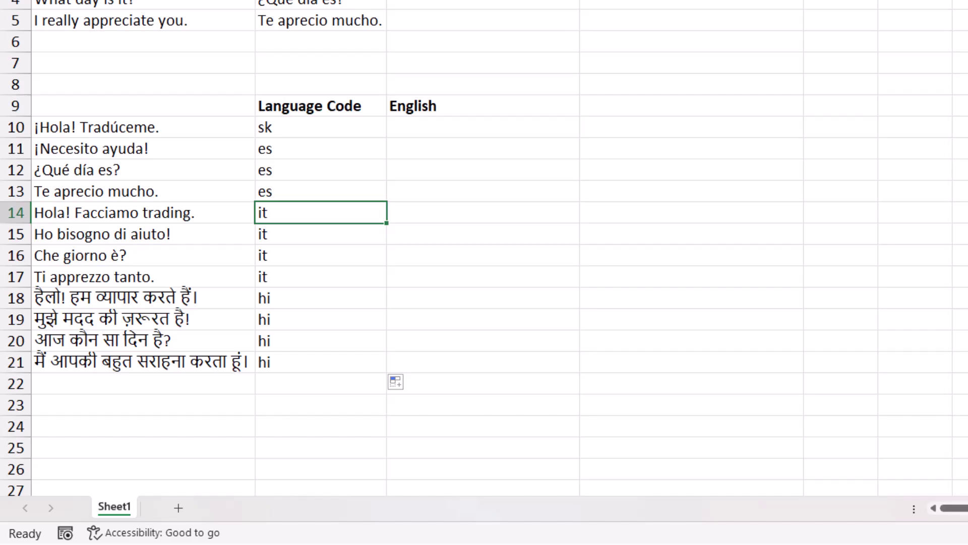
# - Enter =TRANSLATE(A10,DETECTLANGUAGE(A10)) in C10 so it shows "Hola! We trade."
pyautogui.click(483, 127)
pyautogui.write('=')
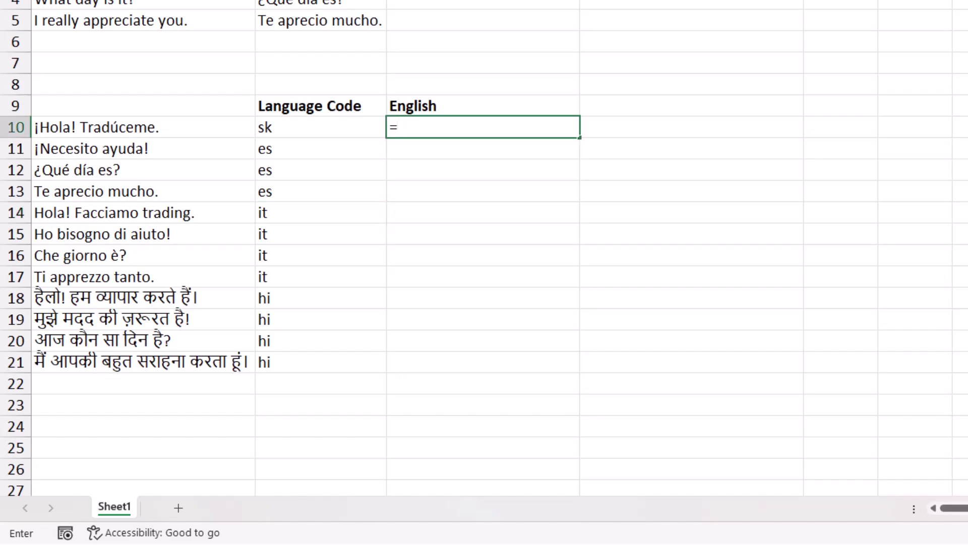
pyautogui.write('TRANSLATE(')
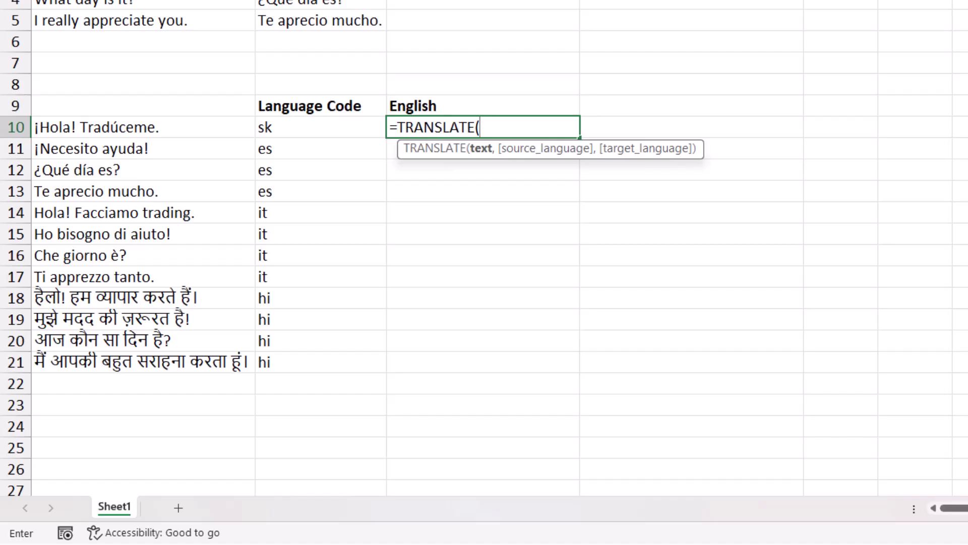
pyautogui.click(143, 127)
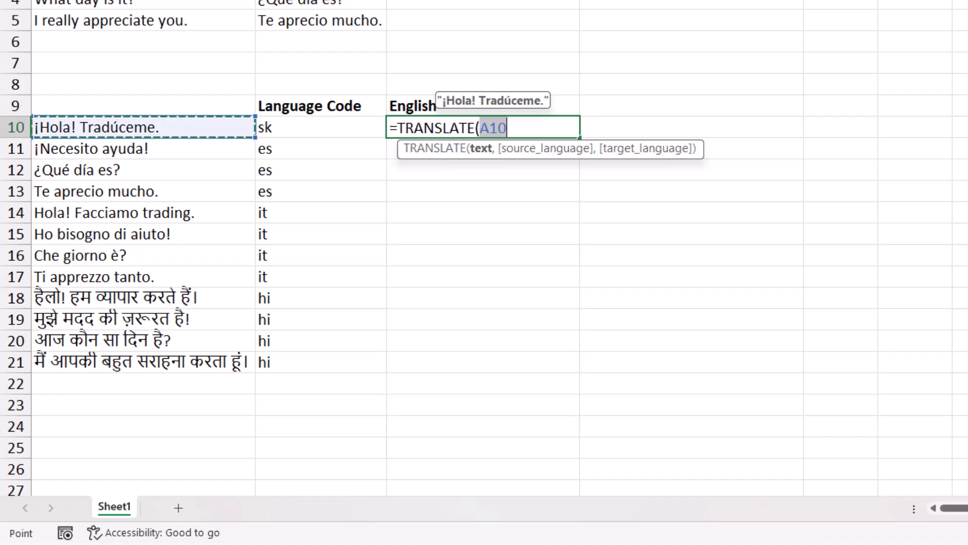
pyautogui.write(',')
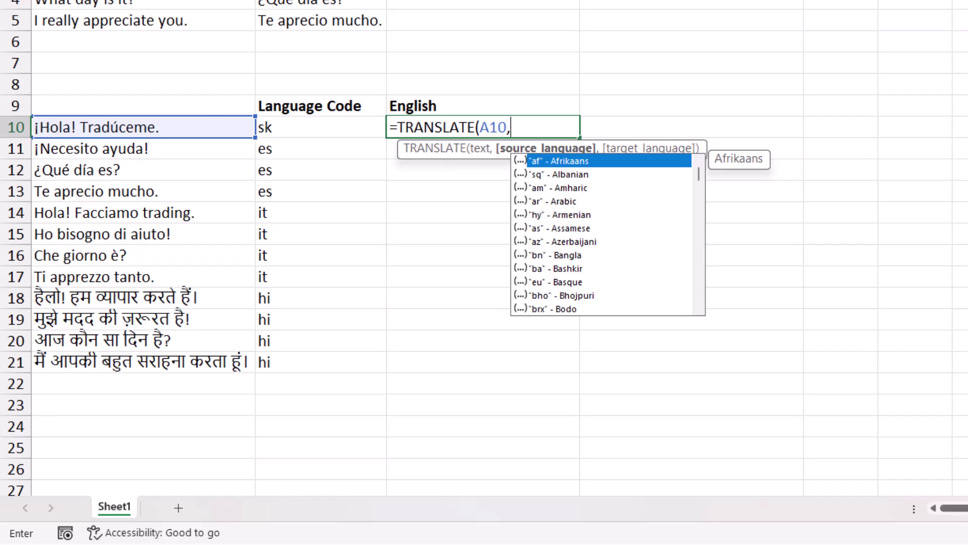
pyautogui.press('Left')
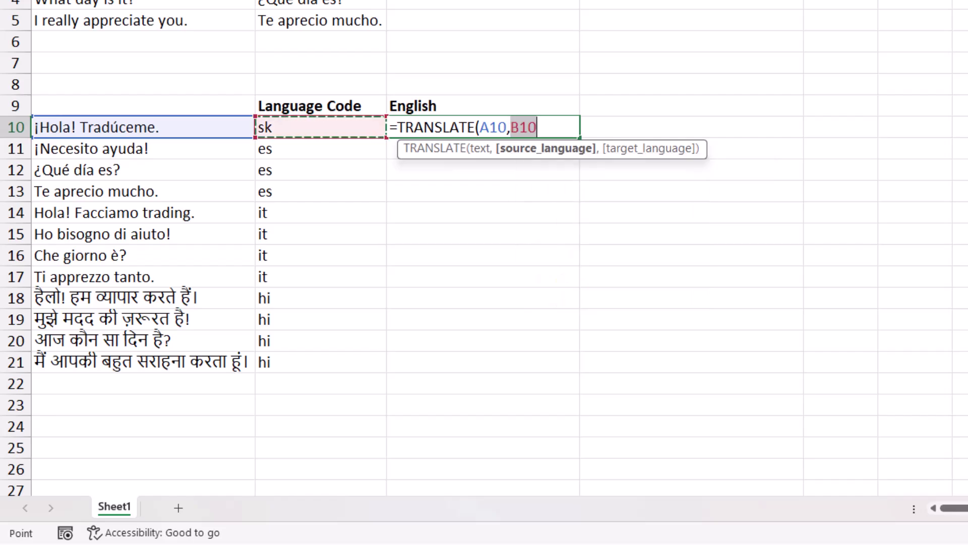
pyautogui.press('F2')
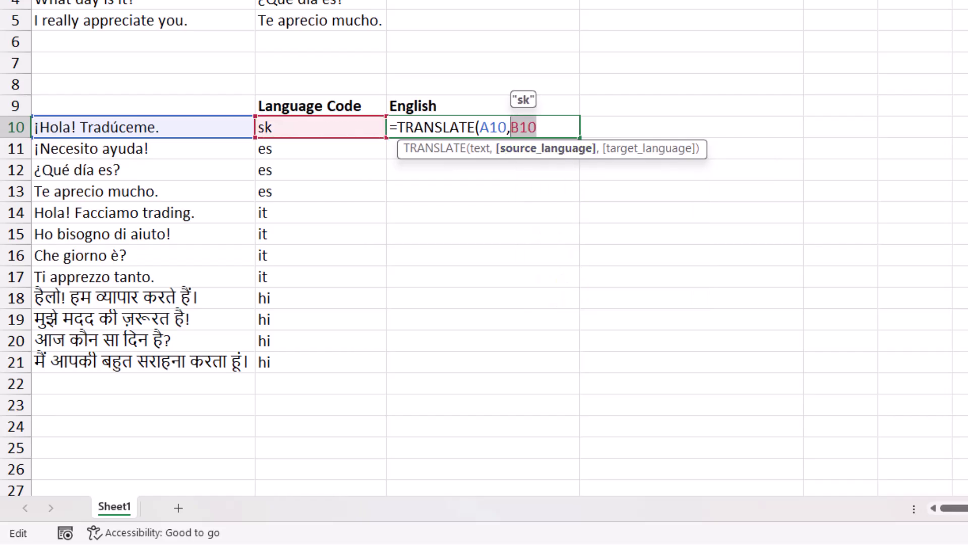
pyautogui.write('DETE')
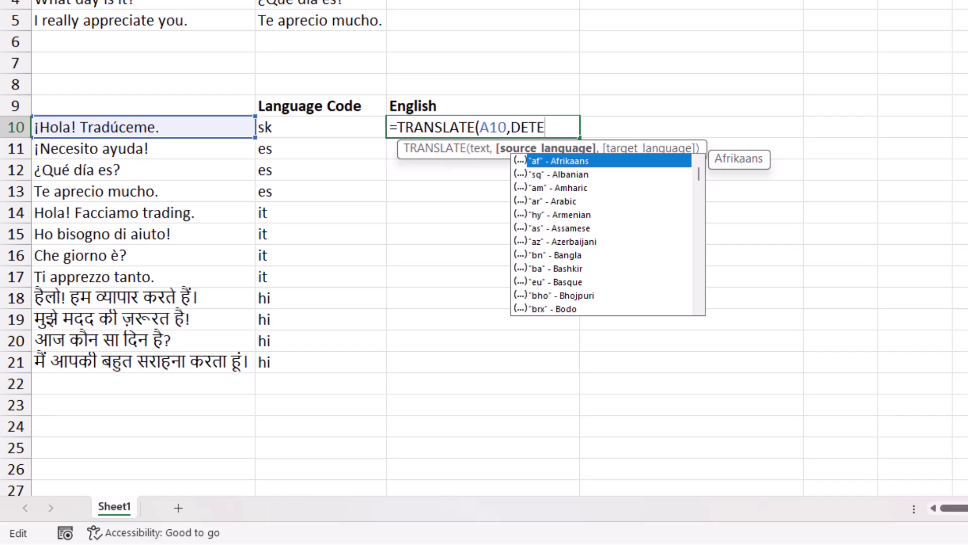
pyautogui.write('CTLANGUA')
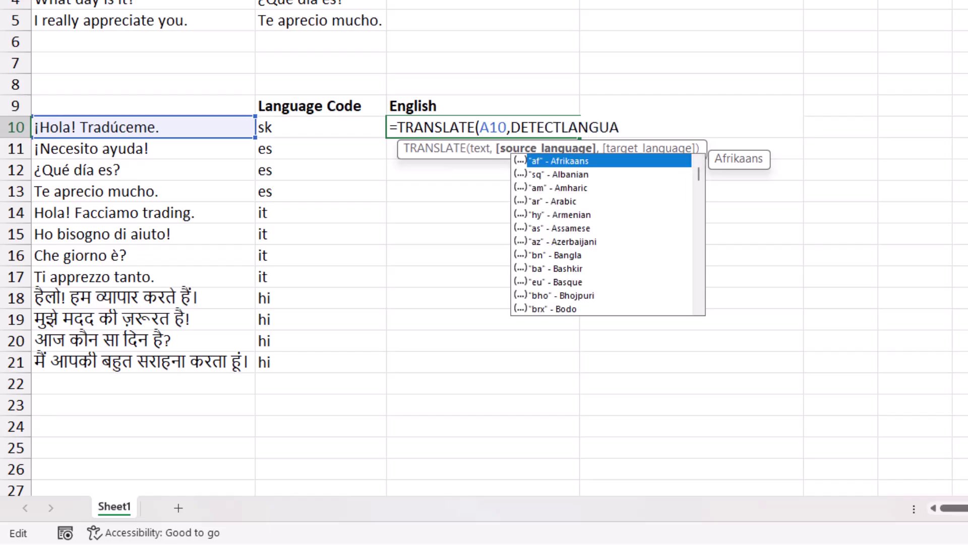
pyautogui.write('GE(')
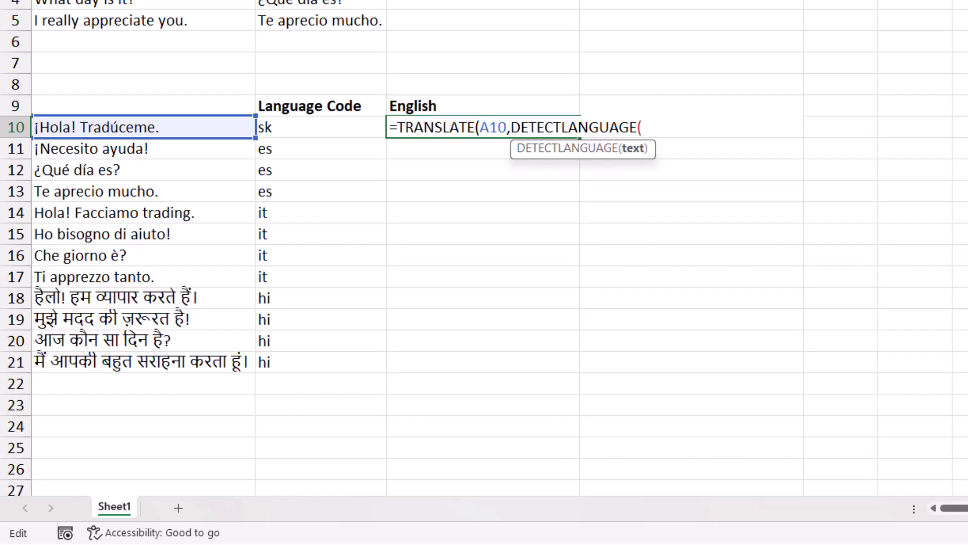
pyautogui.click(143, 128)
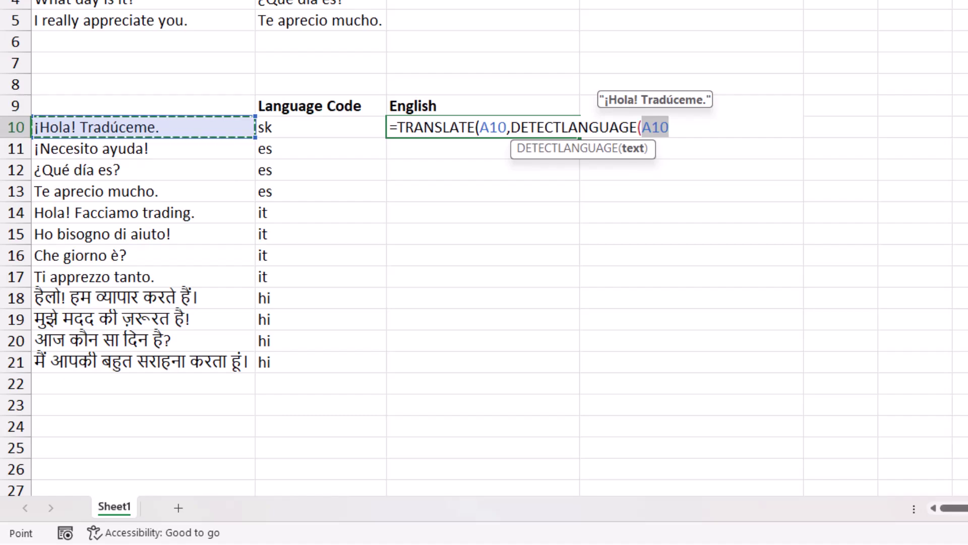
pyautogui.write(')')
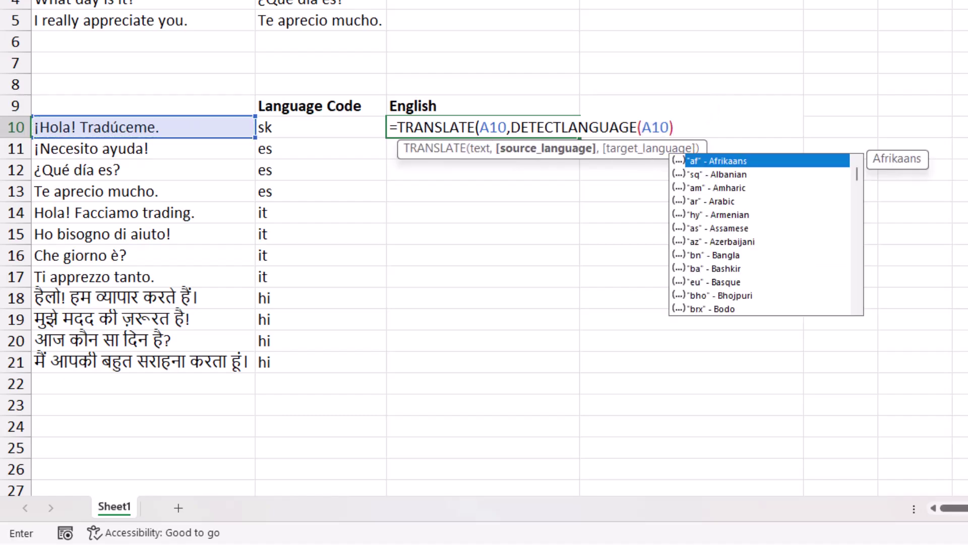
pyautogui.write(',')
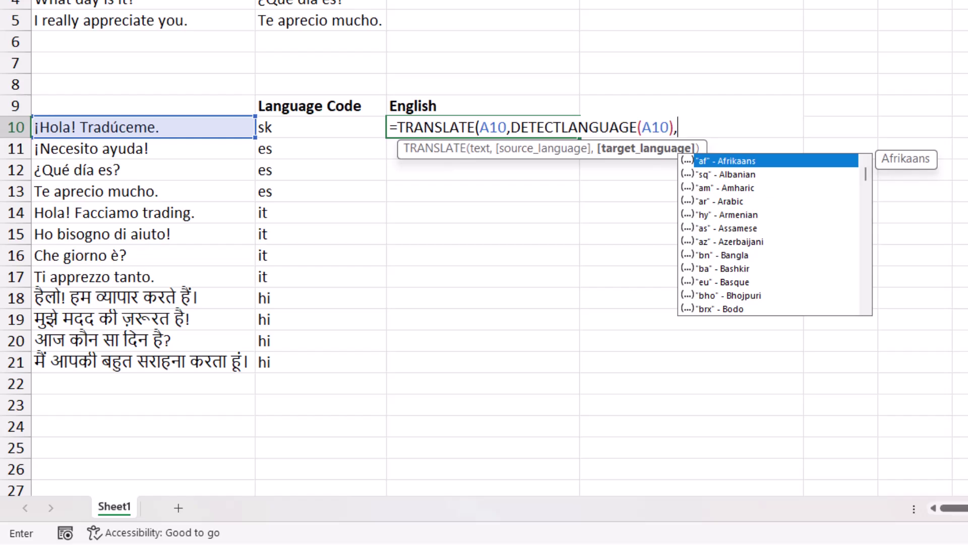
pyautogui.press('BackSpace')
pyautogui.write(')')
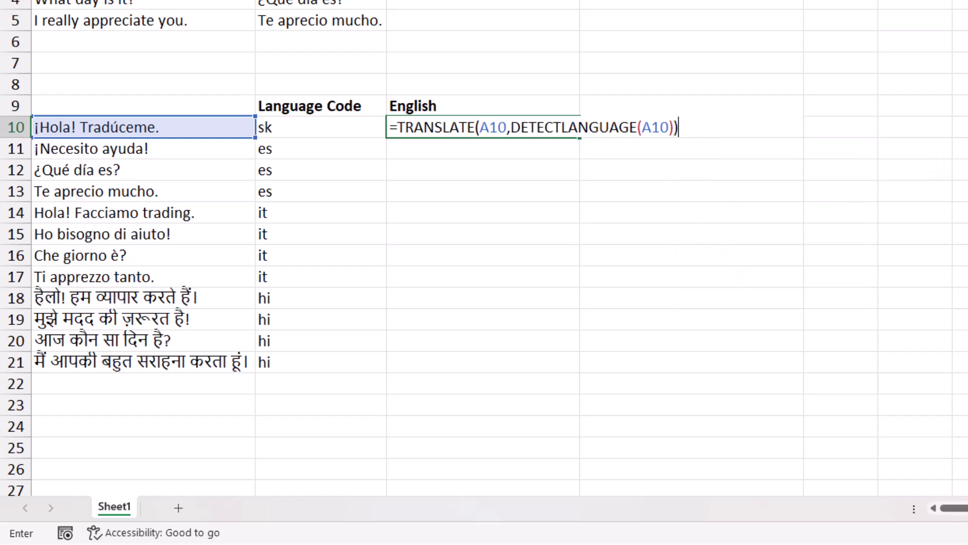
pyautogui.press('Return')
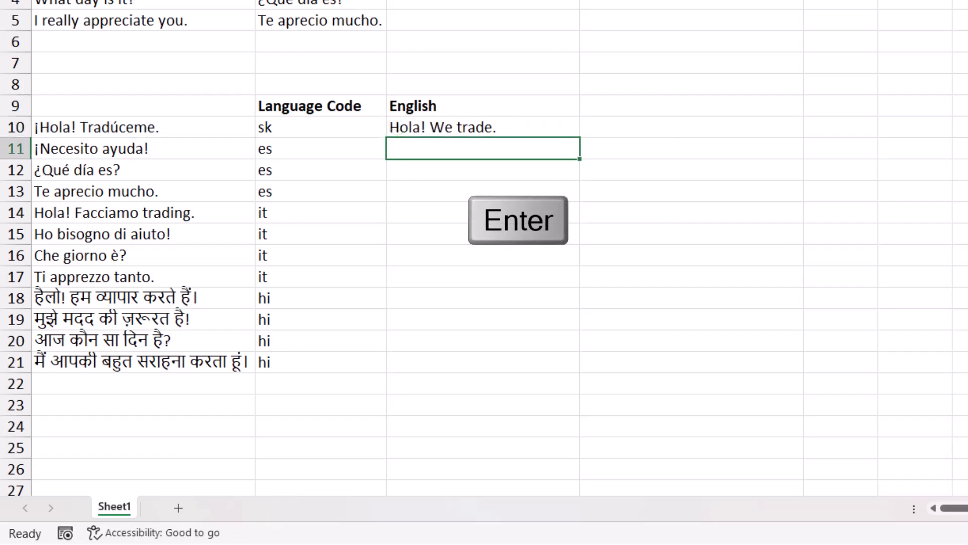
# - Copy the C10 translation formula and paste it into C10:C21
pyautogui.click(483, 127)
pyautogui.hotkey('ctrl', 'c')
pyautogui.moveTo(483, 126); pyautogui.dragTo(483, 362)
pyautogui.hotkey('ctrl', 'v')
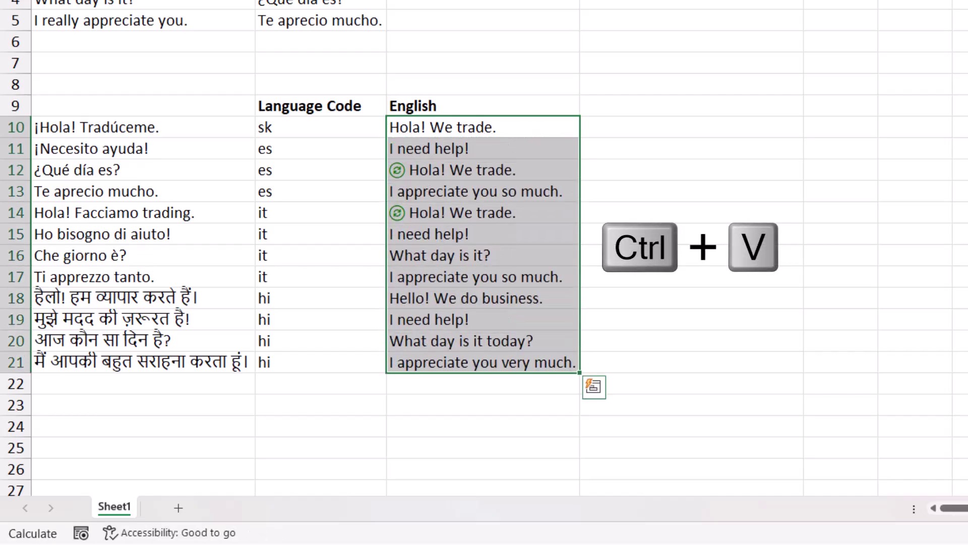
# - Review row 10: the phrase, its sk code in B10, and the English result
pyautogui.click(483, 105)
pyautogui.click(483, 127)
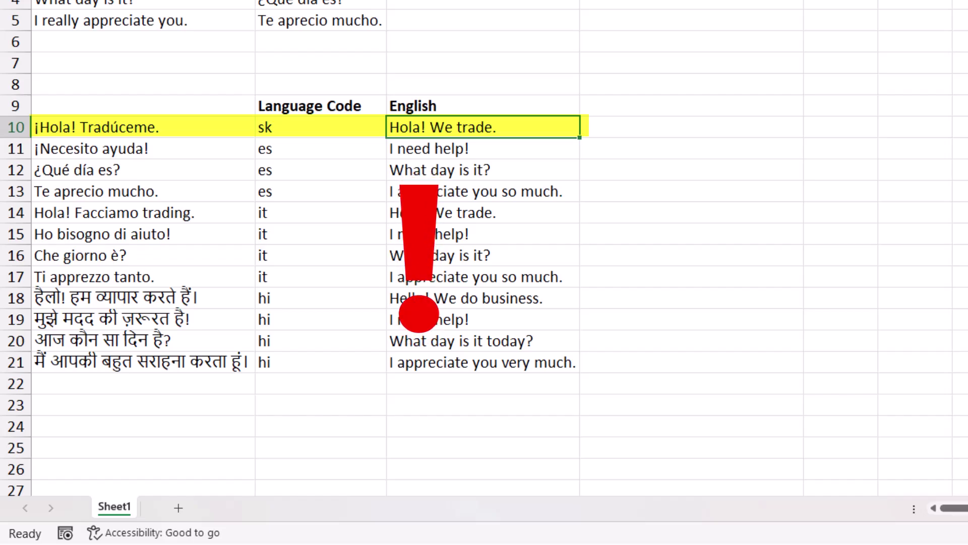
pyautogui.moveTo(141, 127); pyautogui.dragTo(485, 126)
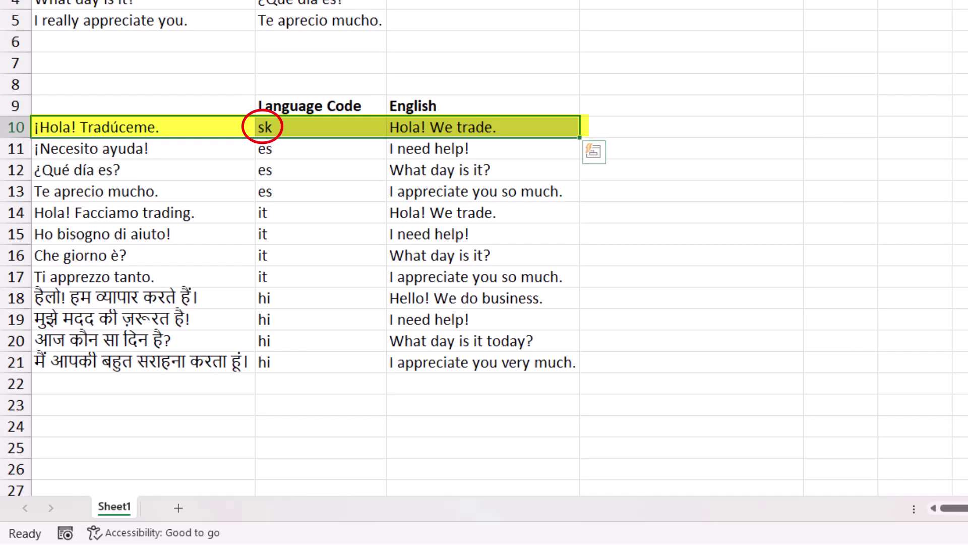
pyautogui.click(320, 127)
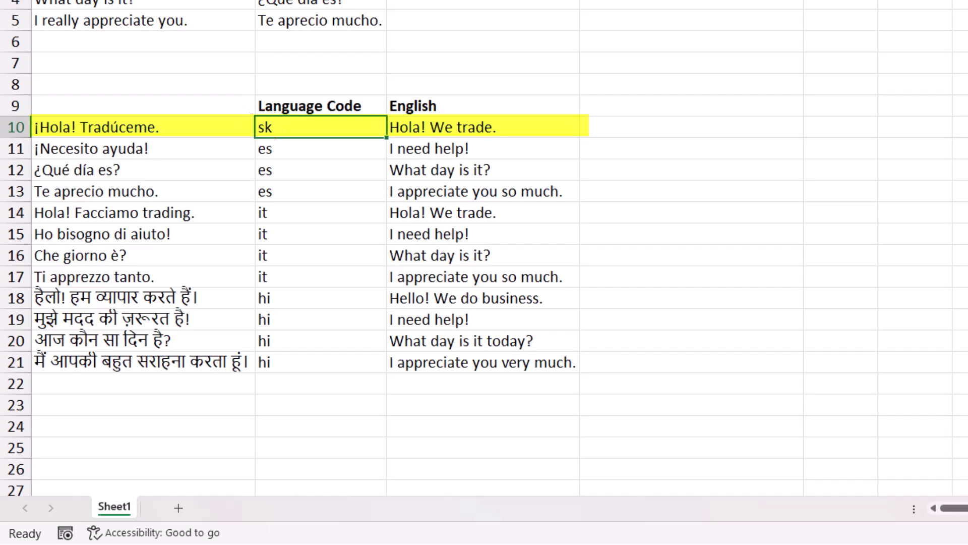
pyautogui.click(484, 127)
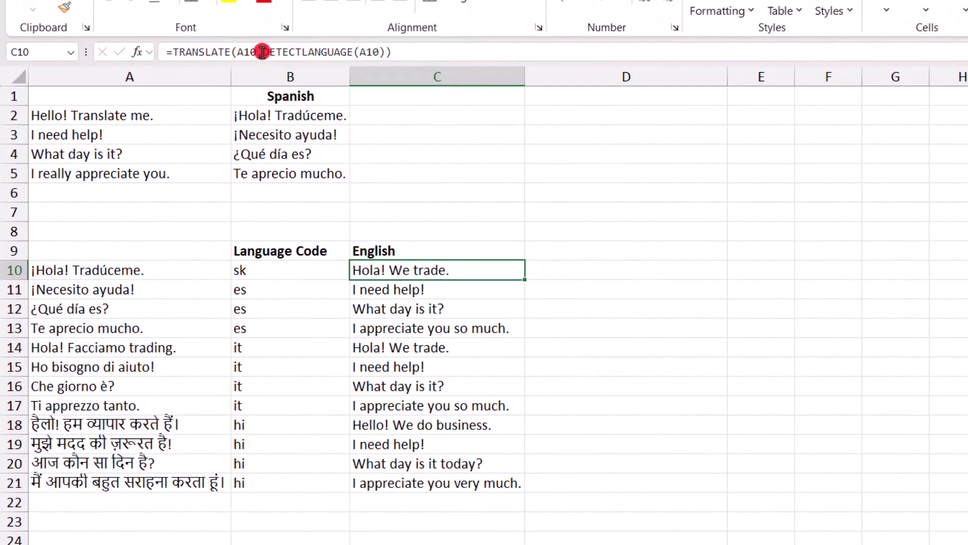
# - Replace DETECTLANGUAGE(A10) with "es" in C10's formula and re-enter it
pyautogui.click(270, 51)
pyautogui.moveTo(271, 52); pyautogui.dragTo(385, 46)
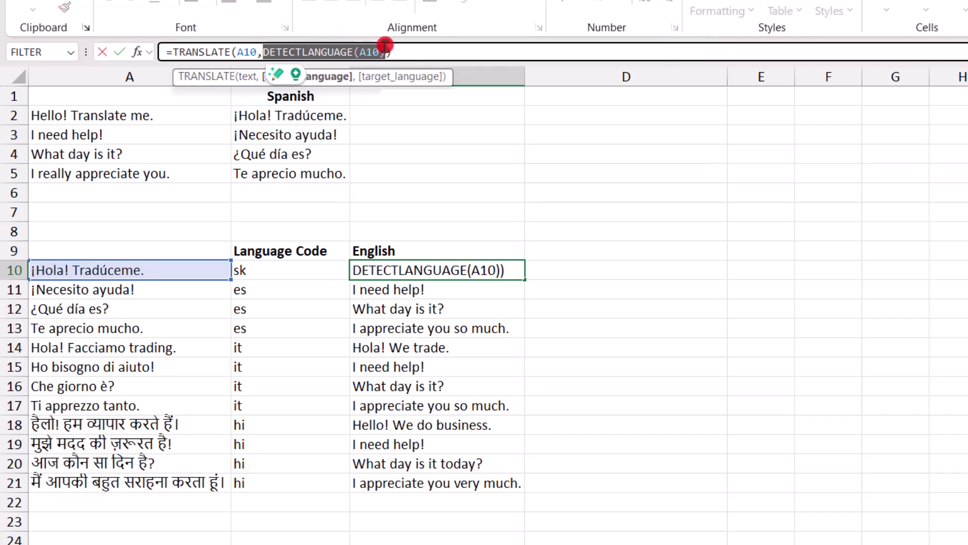
pyautogui.write('"es')
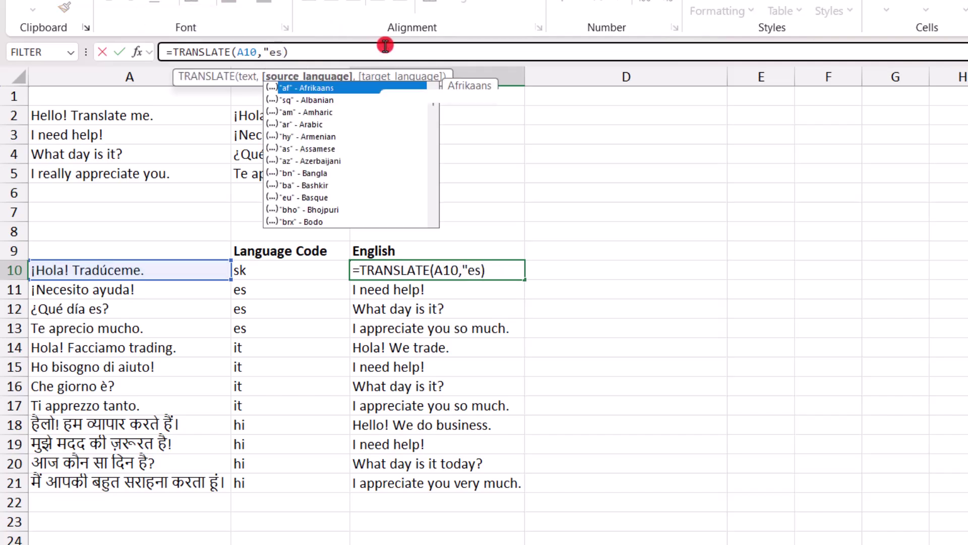
pyautogui.write('"')
pyautogui.press('Return')
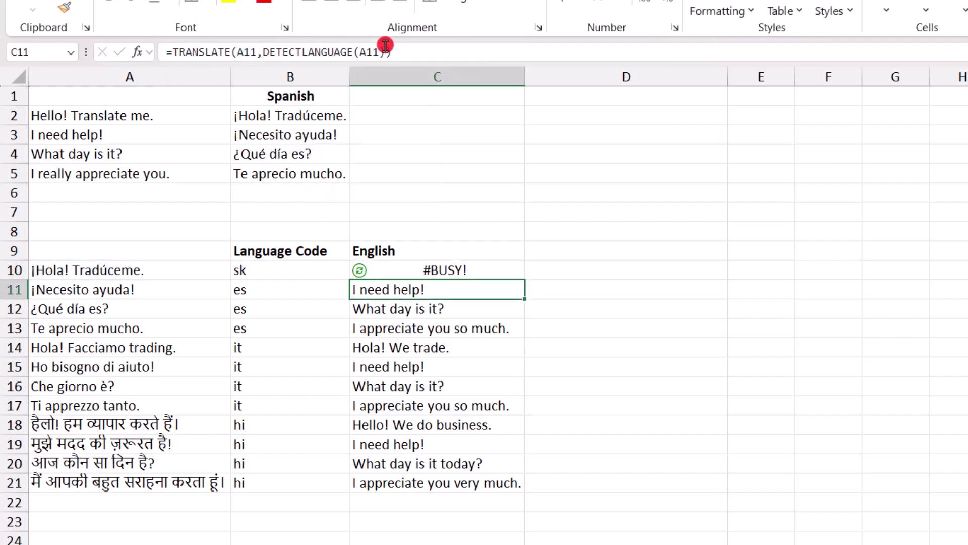